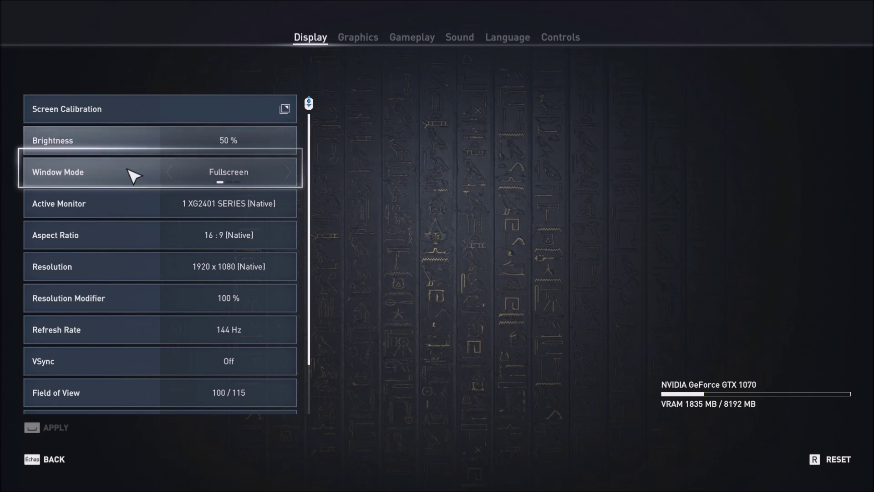
# Open the Graphics settings page in the options menu
pyautogui.moveTo(139, 175)
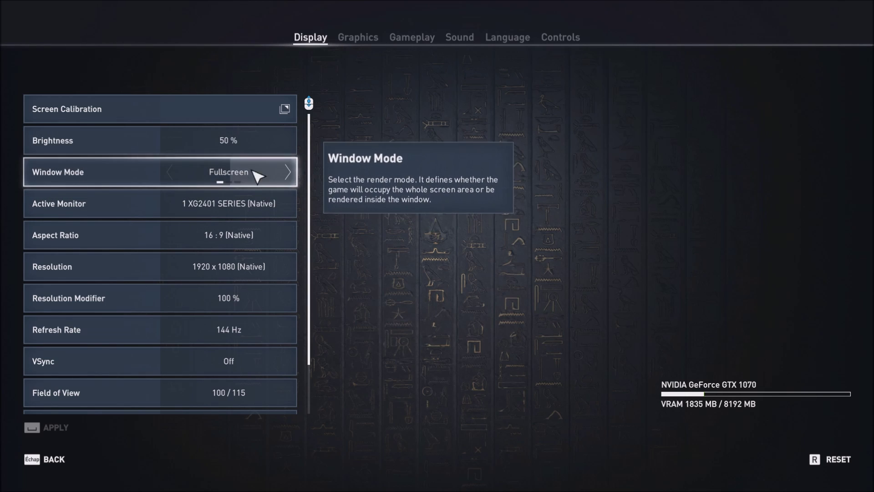
pyautogui.scroll(-2, 211, 260)
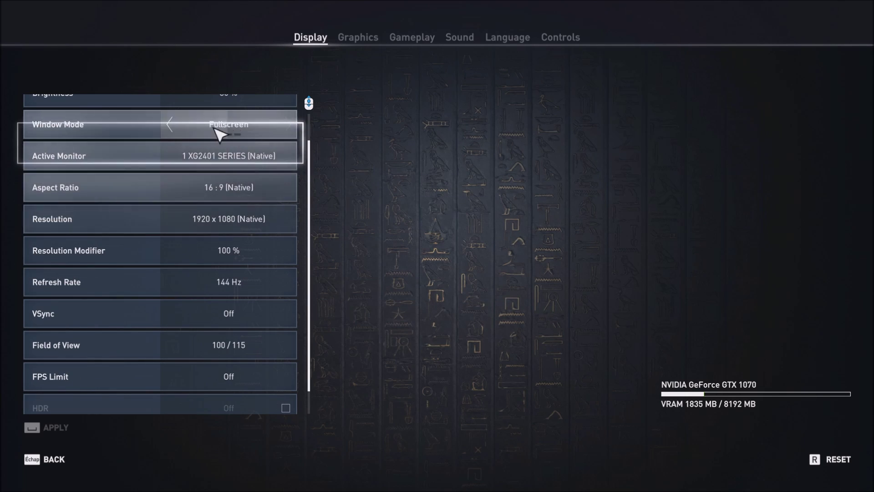
pyautogui.scroll(-1, 241, 275)
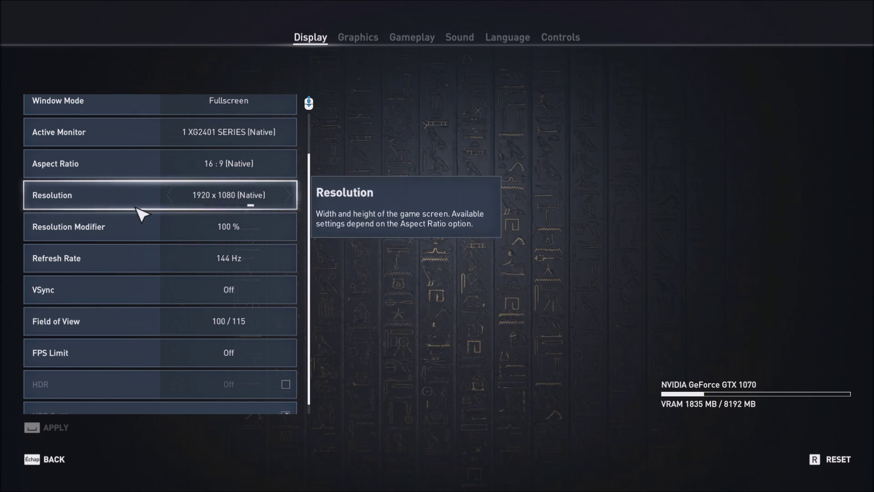
pyautogui.scroll(-1, 227, 295)
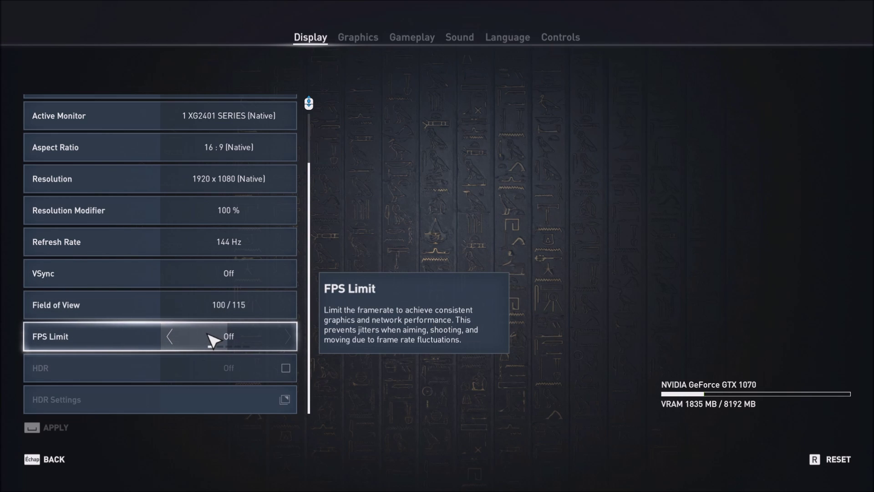
pyautogui.click(358, 37)
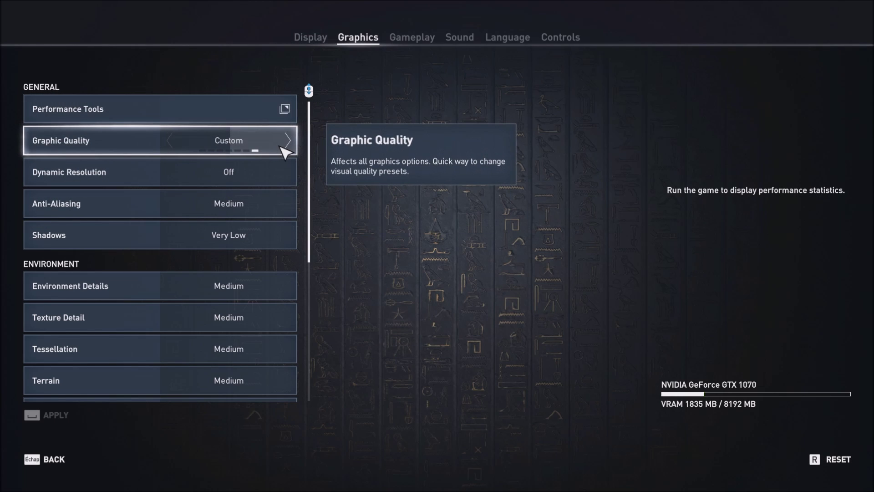
# Cycle the Graphic Quality preset through Medium and Low, then settle on High
pyautogui.click(175, 146)
pyautogui.click(175, 146)
pyautogui.click(175, 146)
pyautogui.click(175, 146)
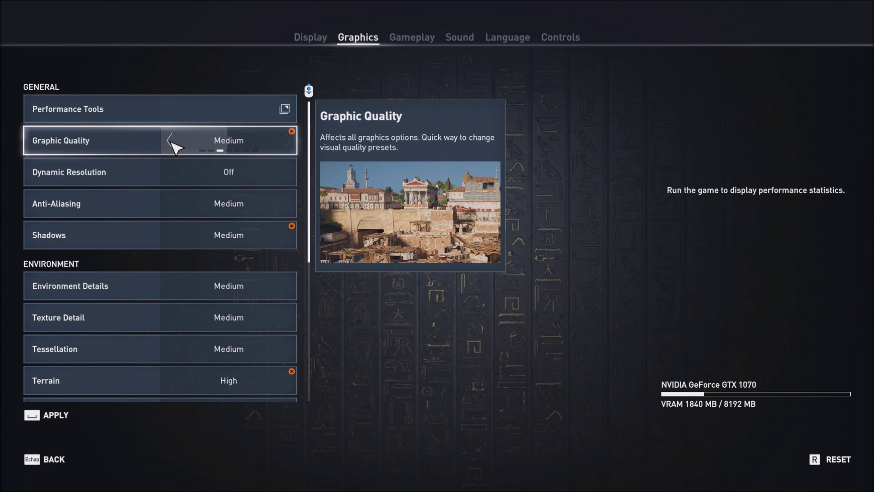
pyautogui.click(176, 145)
pyautogui.click(291, 146)
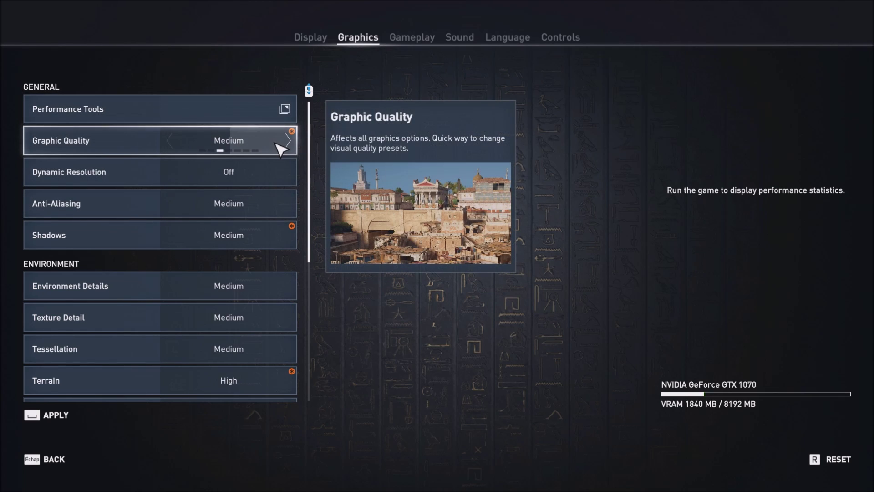
pyautogui.click(172, 145)
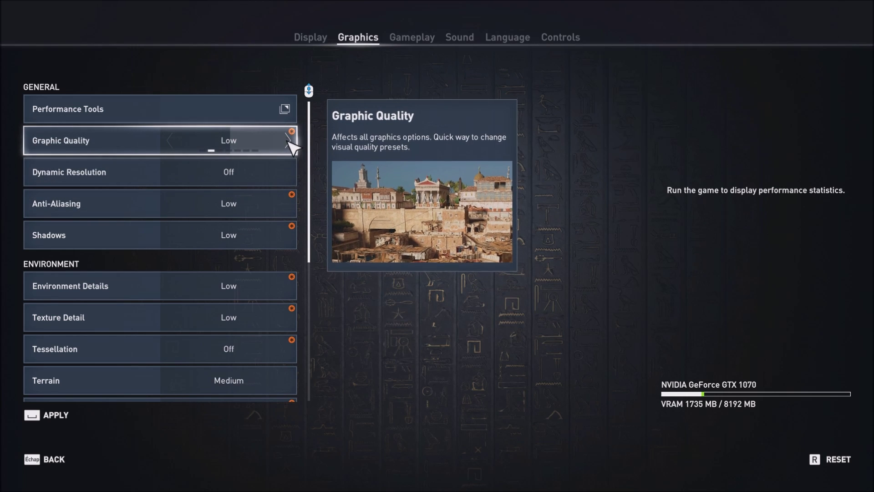
pyautogui.click(287, 137)
pyautogui.click(287, 140)
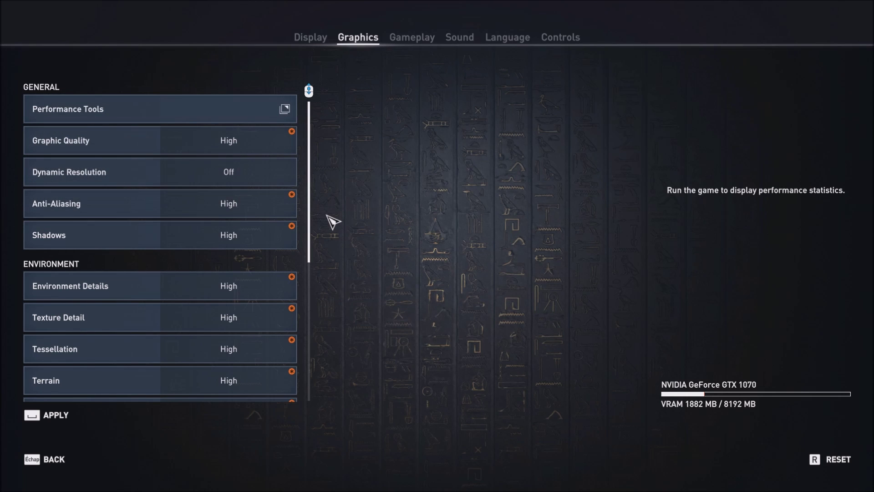
# Switch Graphic Quality to Medium, then set Shadows to Very Low after trying higher levels
pyautogui.click(171, 141)
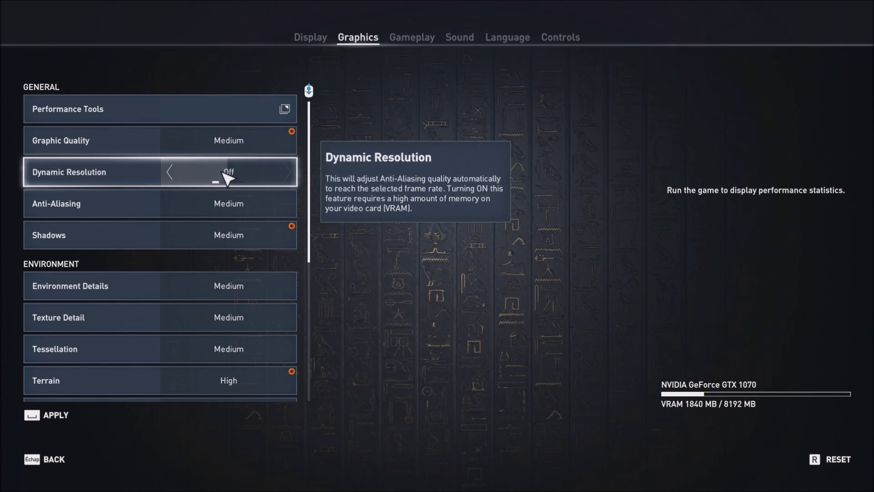
pyautogui.scroll(-2, 237, 235)
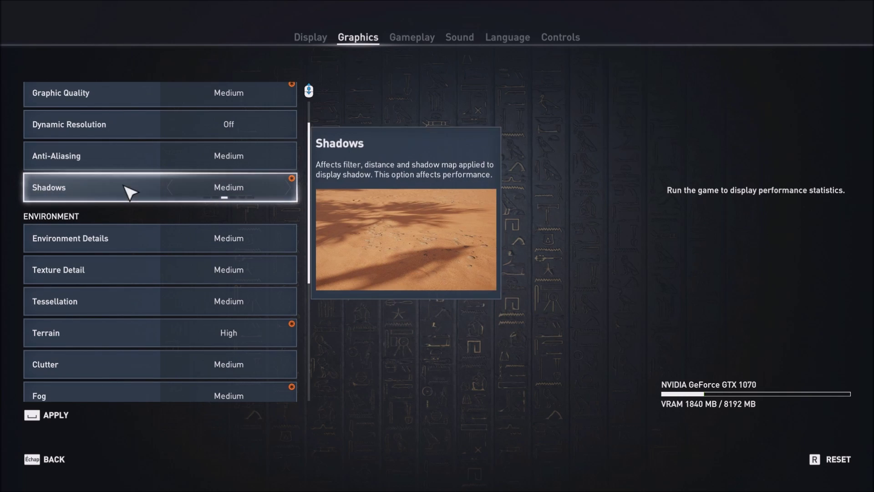
pyautogui.click(171, 187)
pyautogui.click(171, 188)
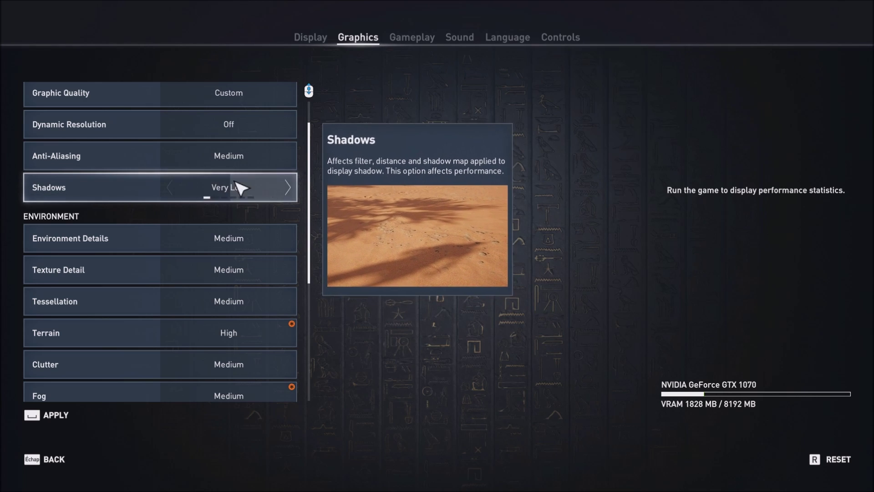
pyautogui.click(288, 188)
pyautogui.click(290, 191)
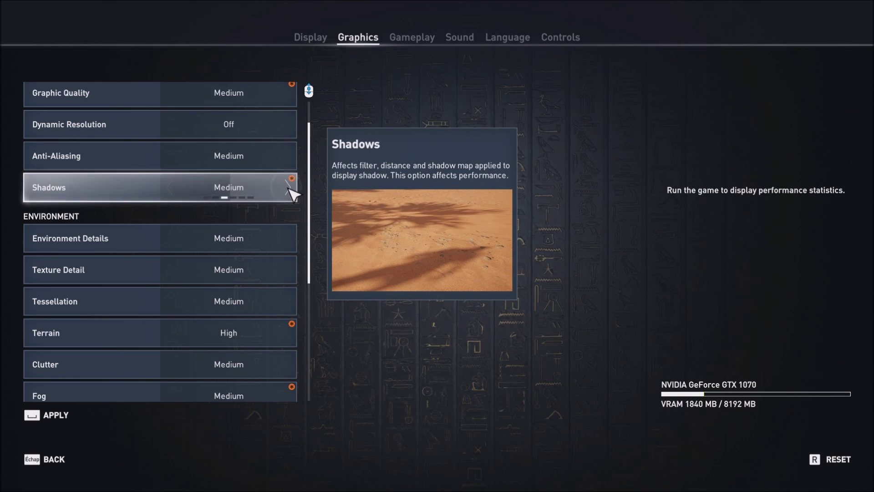
pyautogui.click(288, 191)
pyautogui.click(173, 190)
pyautogui.click(173, 190)
pyautogui.click(173, 189)
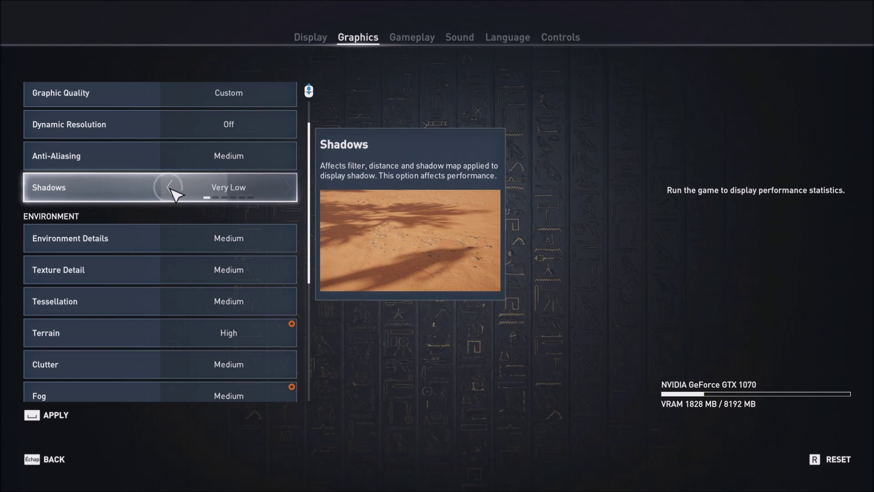
pyautogui.moveTo(223, 189)
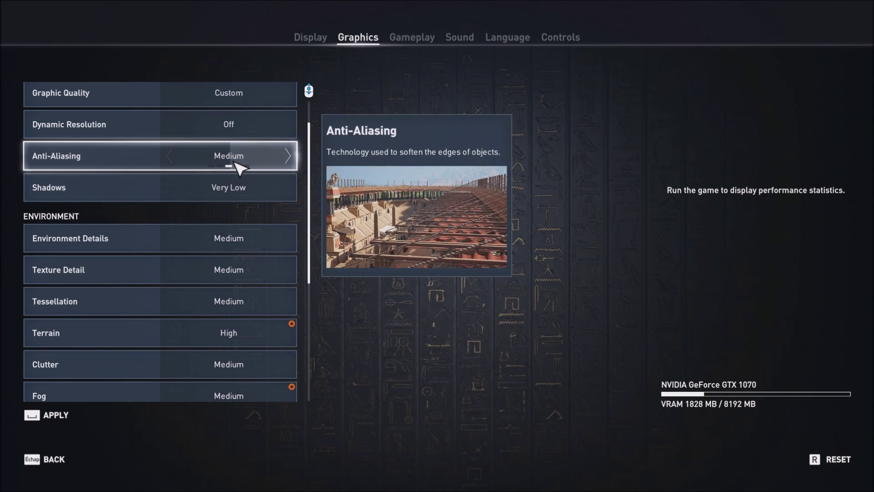
pyautogui.click(171, 160)
pyautogui.click(171, 160)
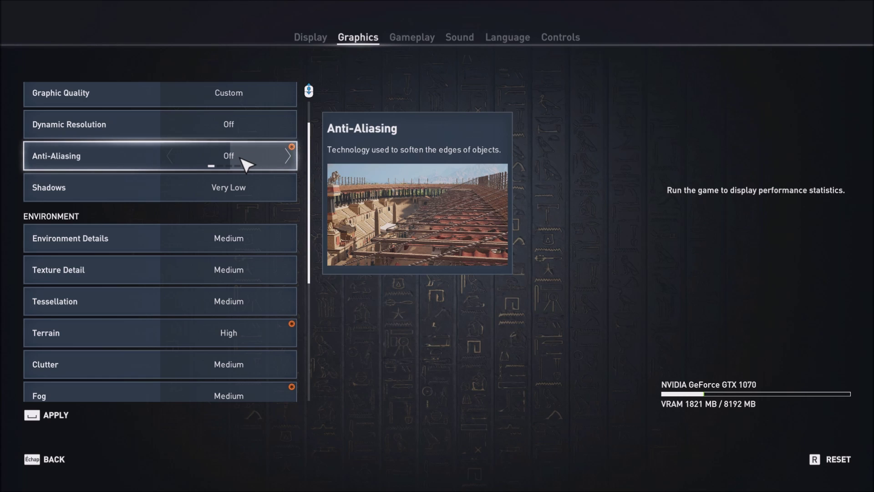
pyautogui.click(287, 157)
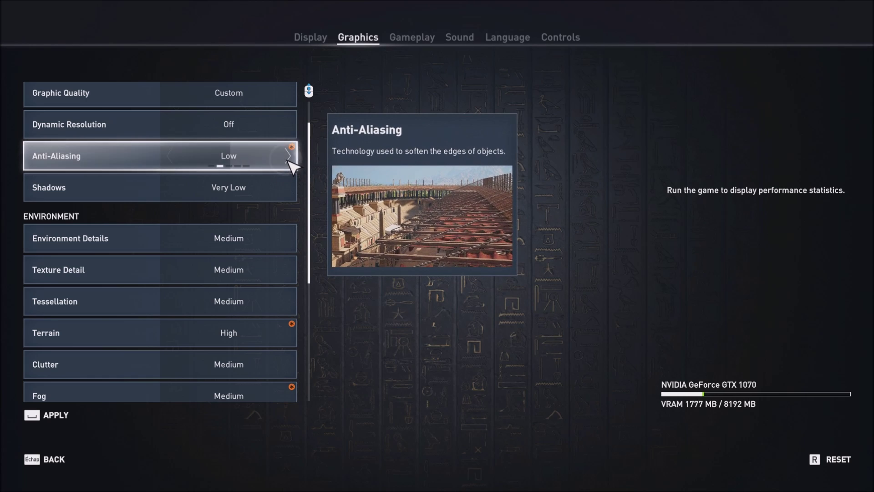
pyautogui.click(287, 158)
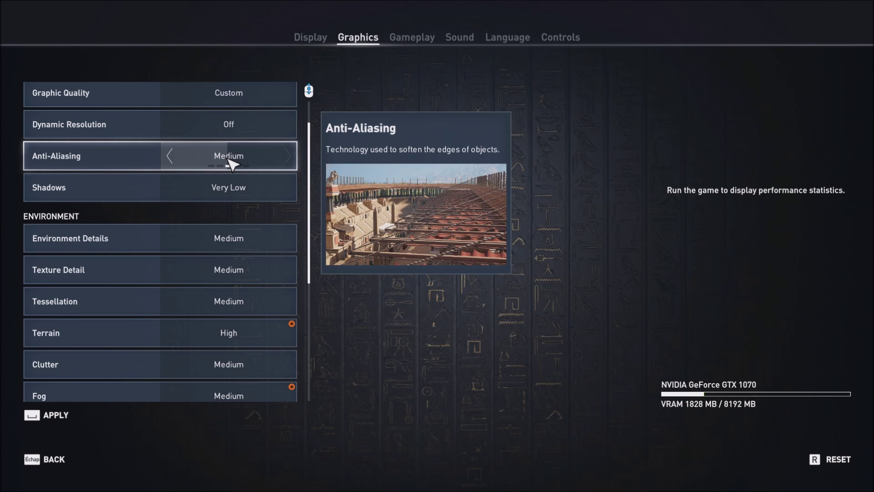
pyautogui.scroll(-1, 225, 182)
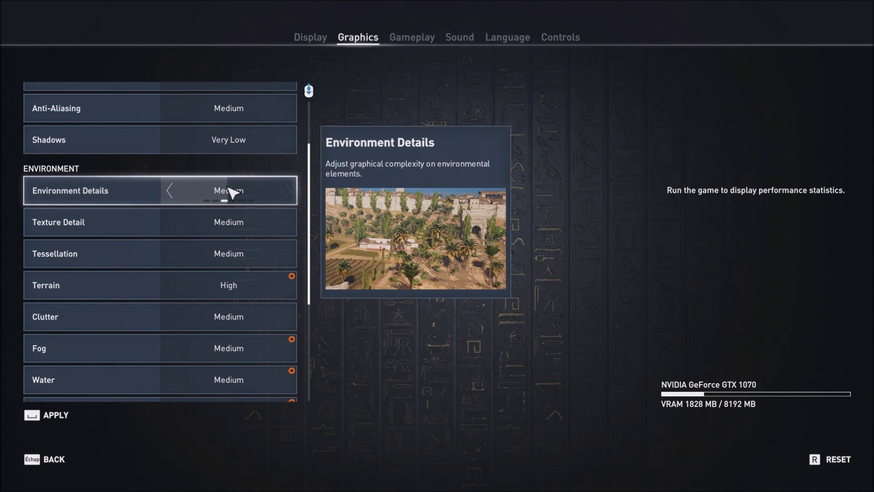
pyautogui.click(172, 192)
pyautogui.click(292, 195)
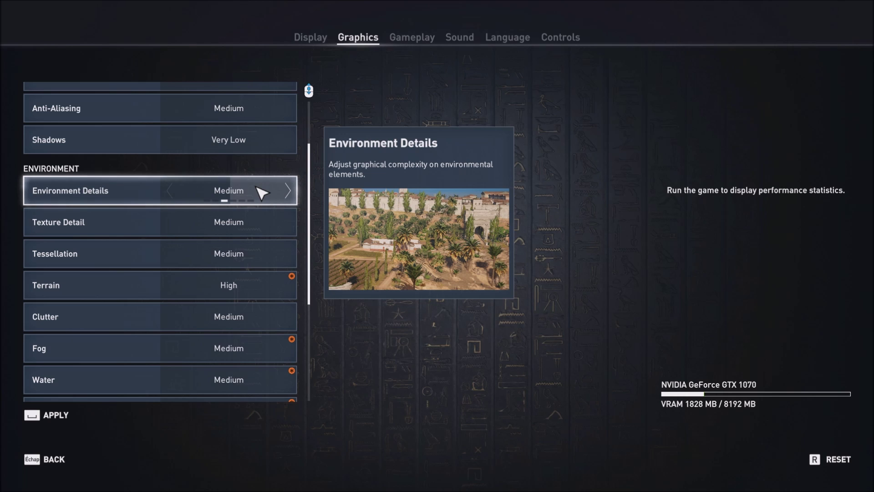
pyautogui.click(185, 192)
pyautogui.click(185, 191)
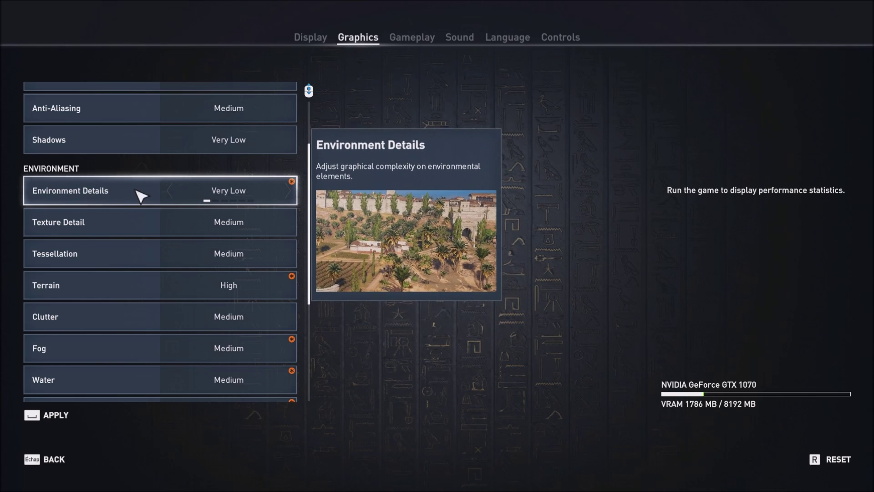
pyautogui.click(288, 190)
pyautogui.click(288, 190)
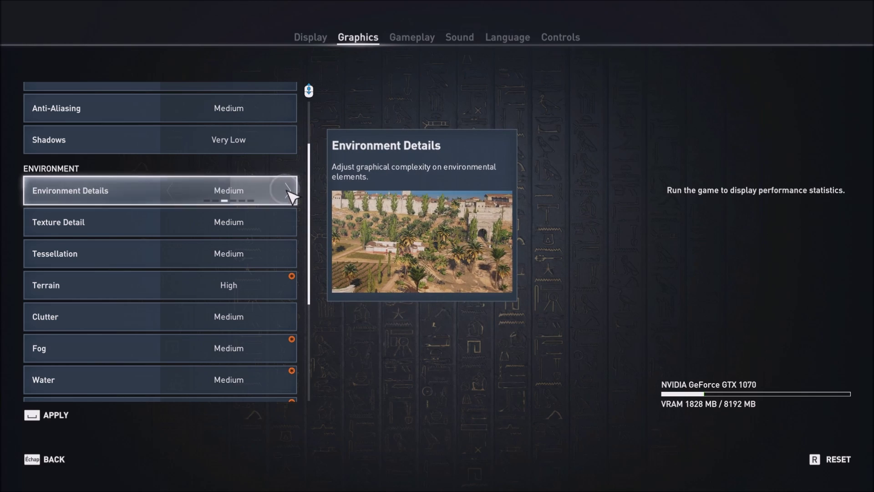
pyautogui.scroll(1, 227, 197)
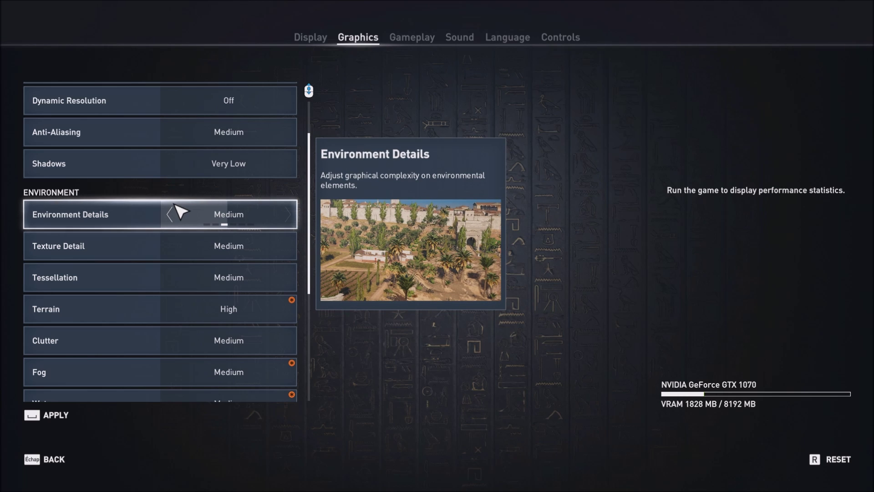
pyautogui.scroll(-1, 182, 213)
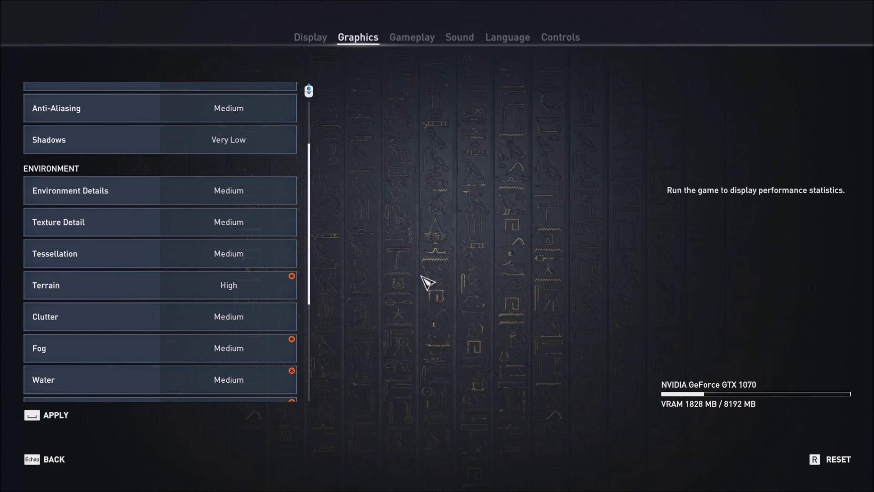
# Try the Texture Detail levels from High to Very Low, leaving it at Medium
pyautogui.click(280, 222)
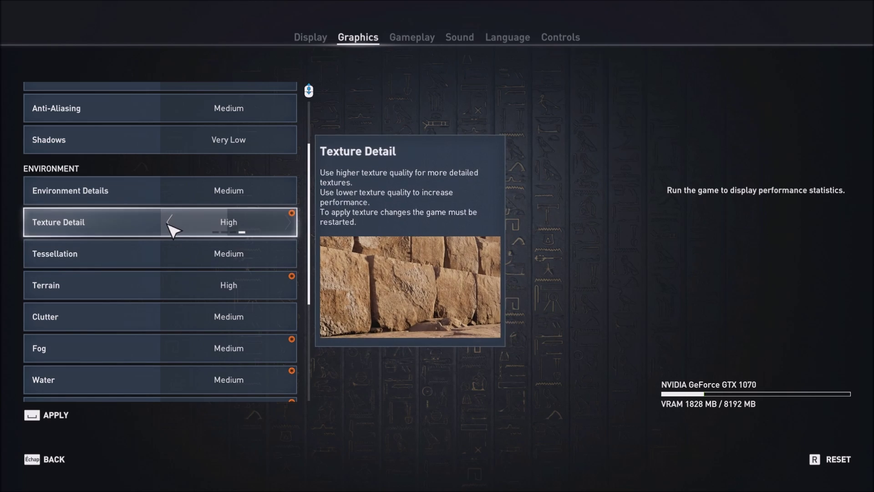
pyautogui.click(171, 223)
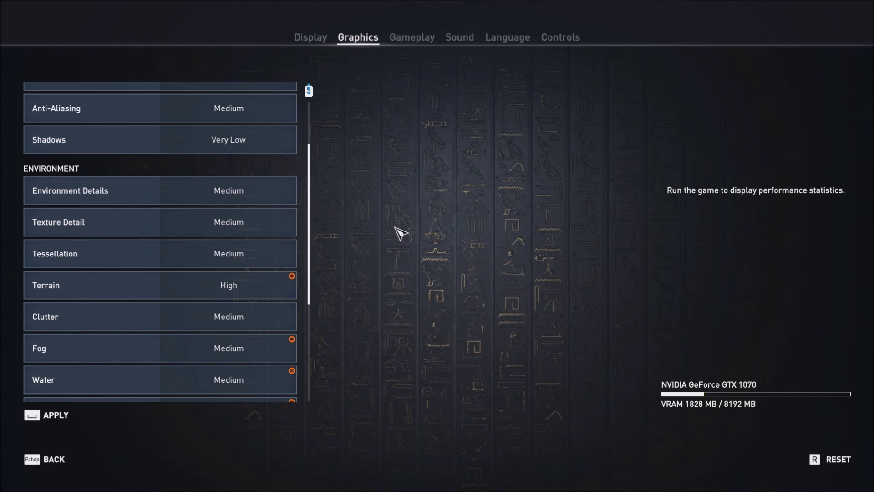
pyautogui.click(171, 223)
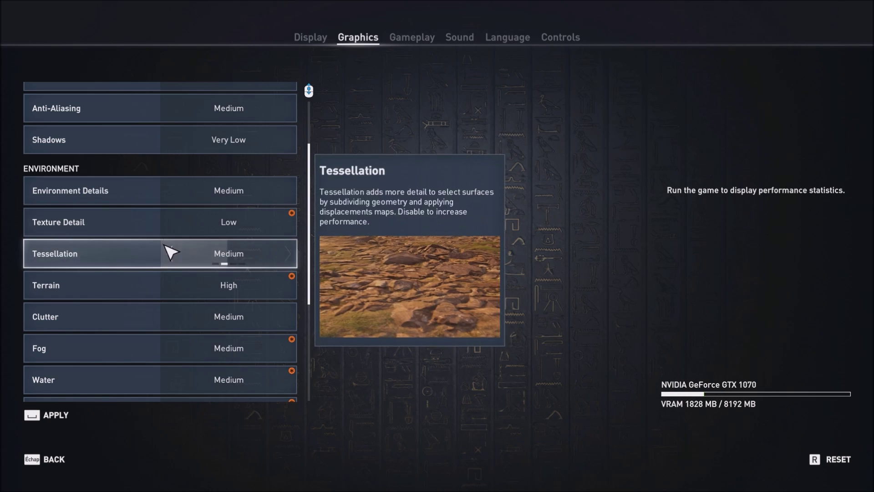
pyautogui.click(169, 224)
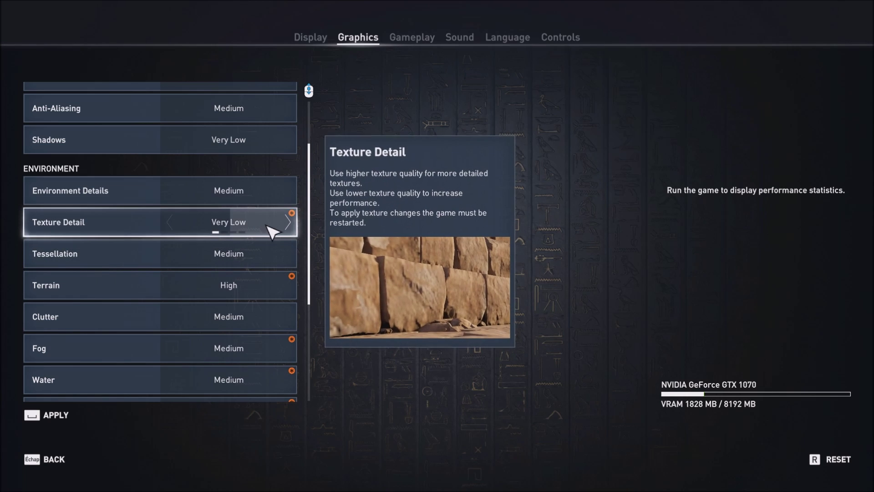
pyautogui.click(287, 223)
pyautogui.click(288, 223)
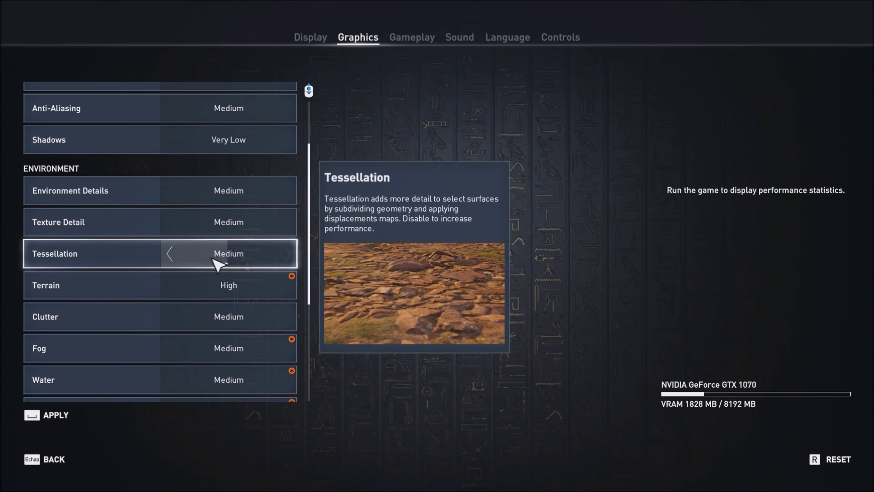
# Turn Tessellation Off and keep Terrain detail at High after testing Medium twice
pyautogui.click(183, 255)
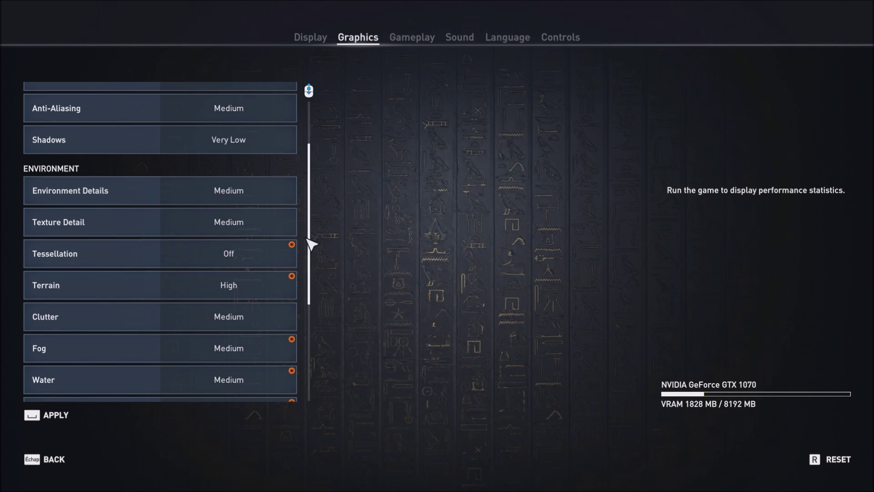
pyautogui.scroll(-1, 283, 288)
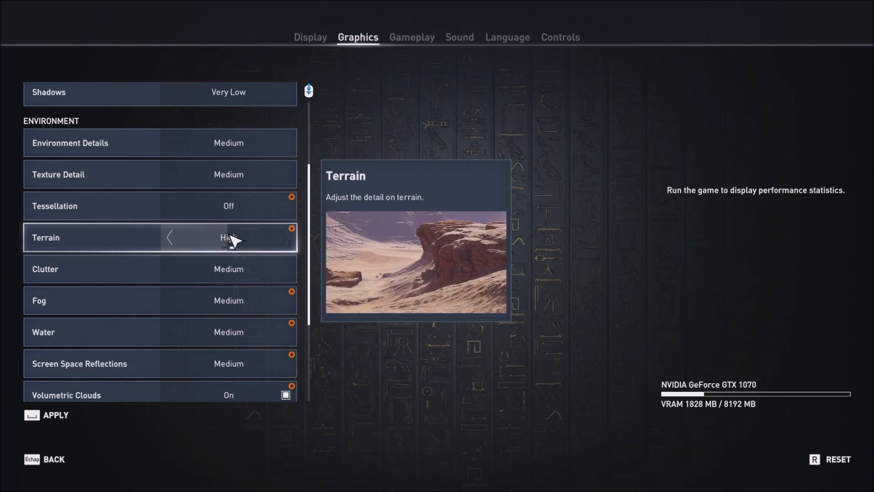
pyautogui.click(170, 237)
pyautogui.click(288, 237)
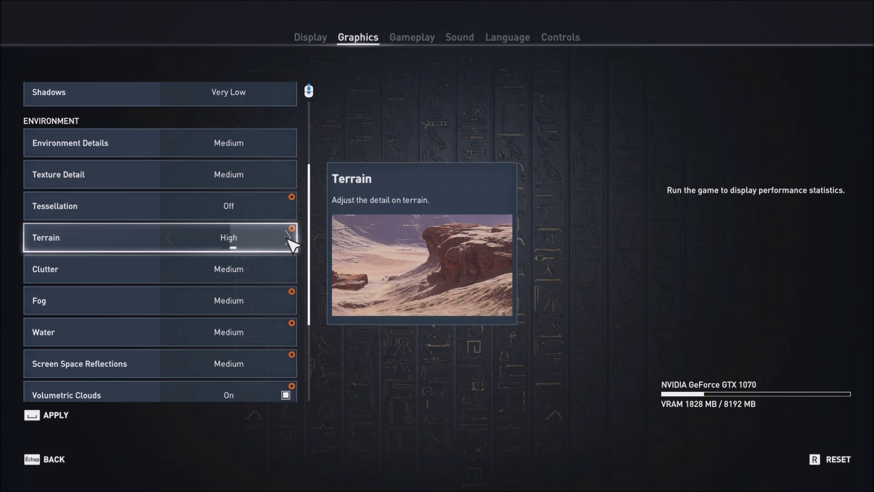
pyautogui.click(171, 237)
pyautogui.click(289, 237)
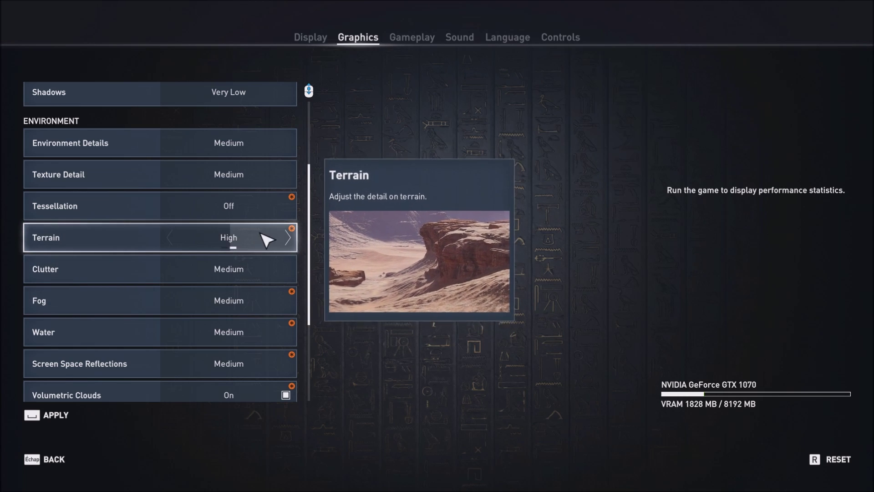
pyautogui.scroll(-1, 249, 257)
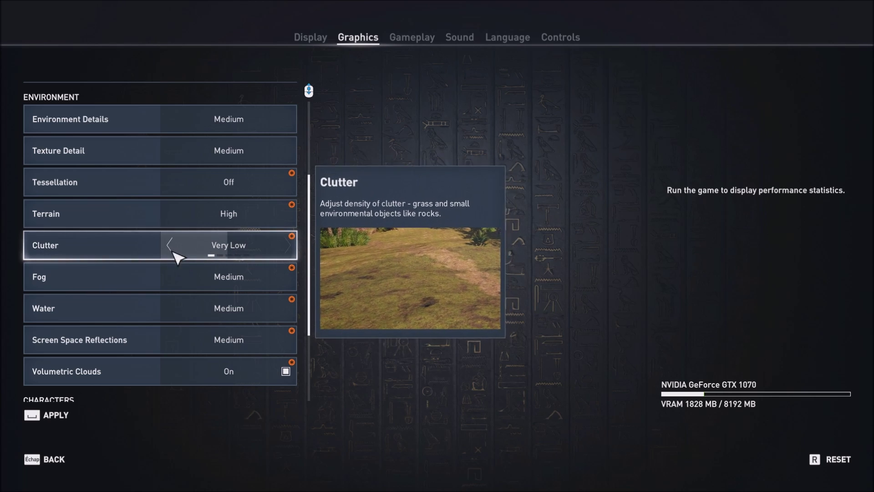
# Step Clutter through Medium, High and Very Low, finally setting it to Low
pyautogui.click(288, 246)
pyautogui.click(289, 245)
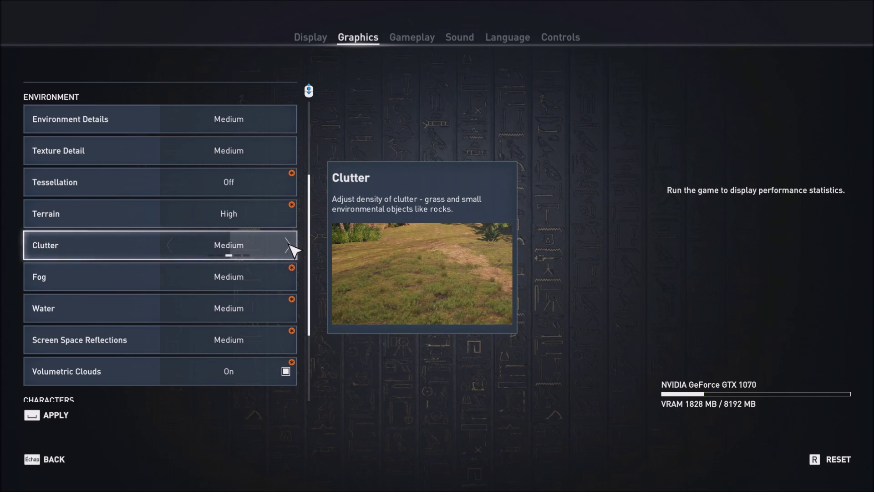
pyautogui.click(290, 245)
pyautogui.click(169, 246)
pyautogui.click(169, 245)
pyautogui.click(169, 246)
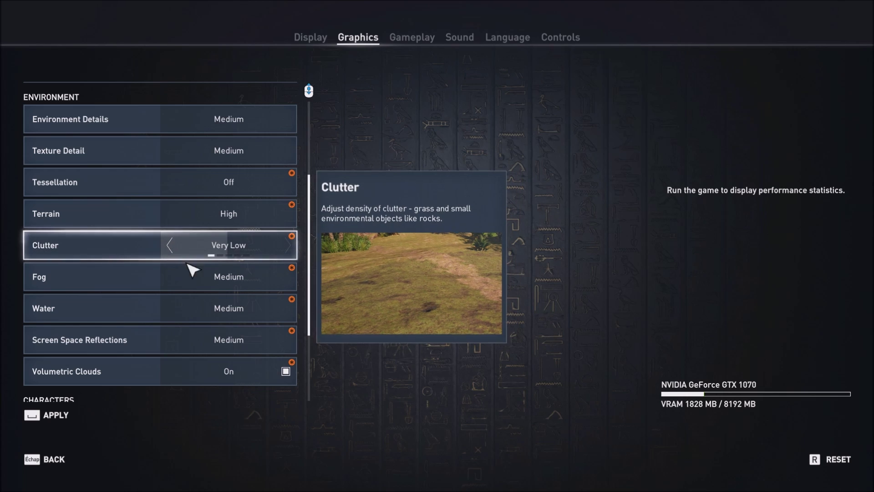
pyautogui.click(290, 248)
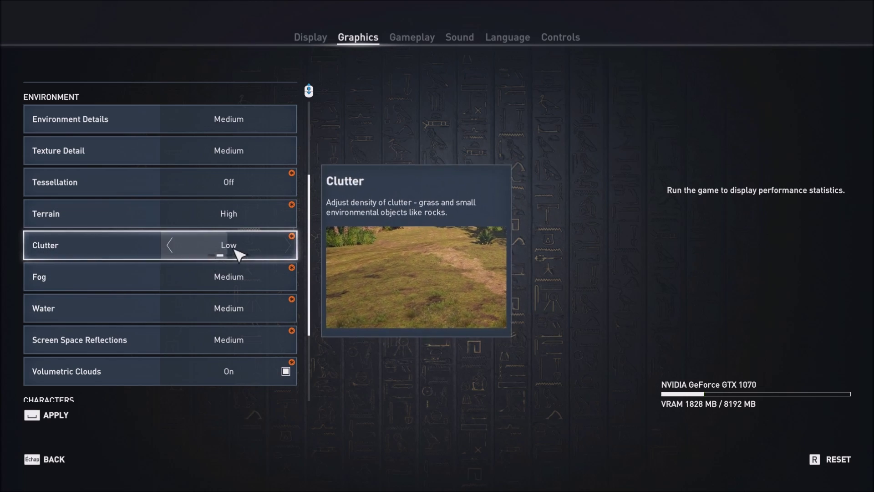
# Raise Fog quality to High
pyautogui.scroll(-1, 250, 275)
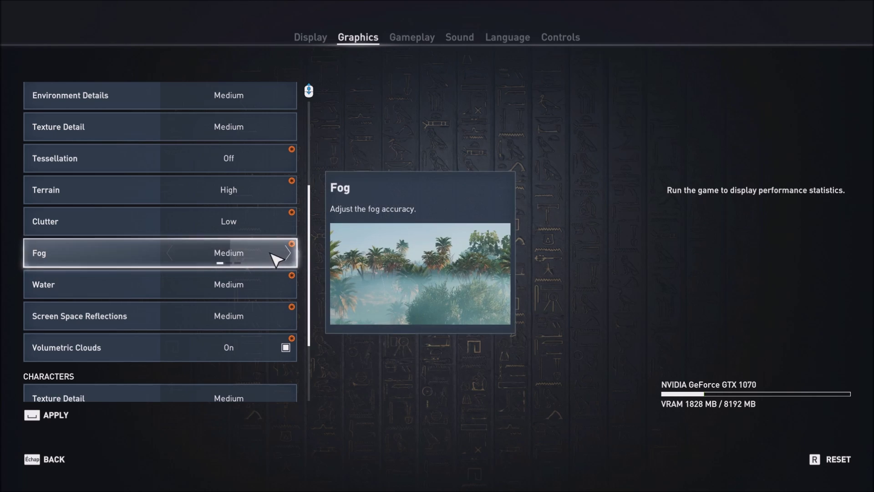
pyautogui.click(287, 254)
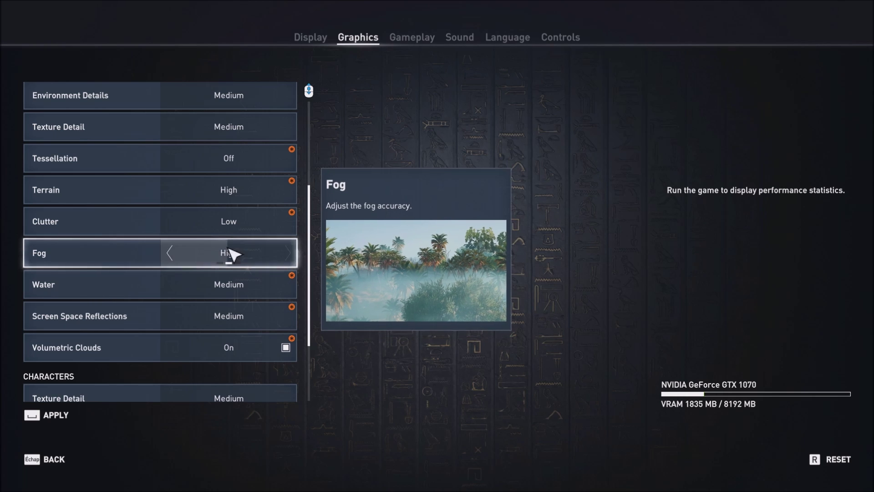
pyautogui.scroll(-1, 223, 282)
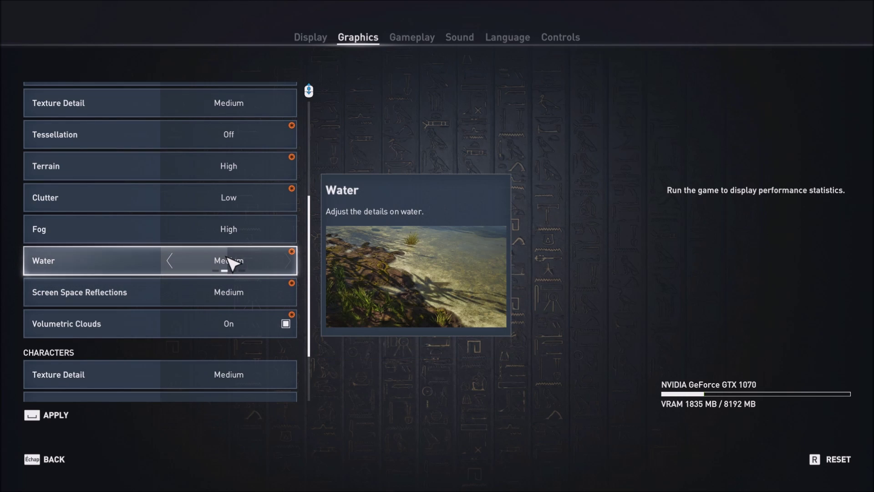
# Set Water to Low, Screen Space Reflections Off, and Volumetric Clouds Off
pyautogui.click(171, 262)
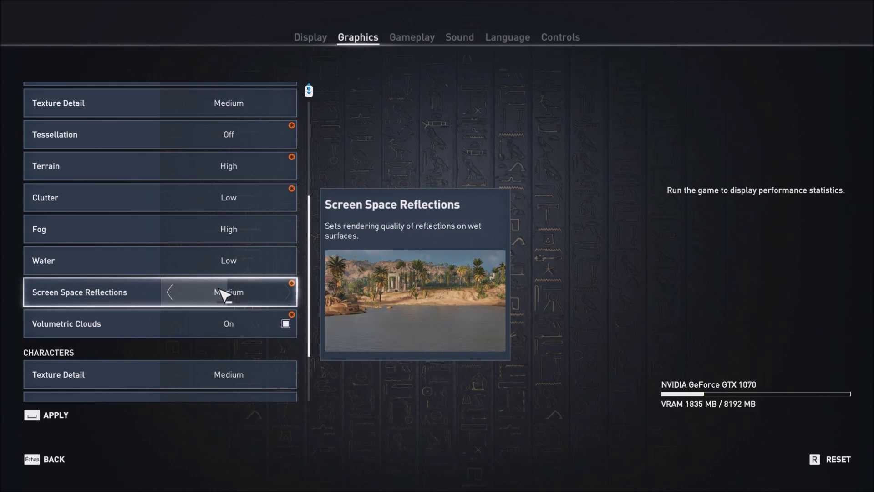
pyautogui.click(172, 292)
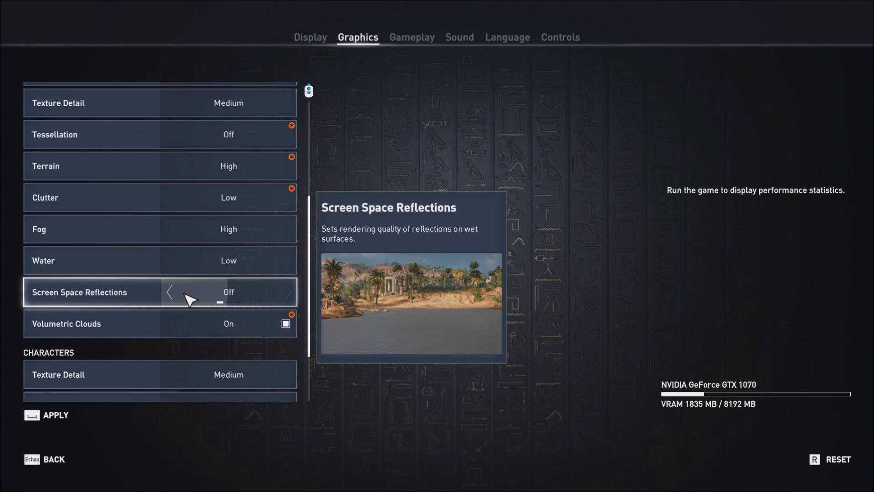
pyautogui.scroll(-1, 173, 293)
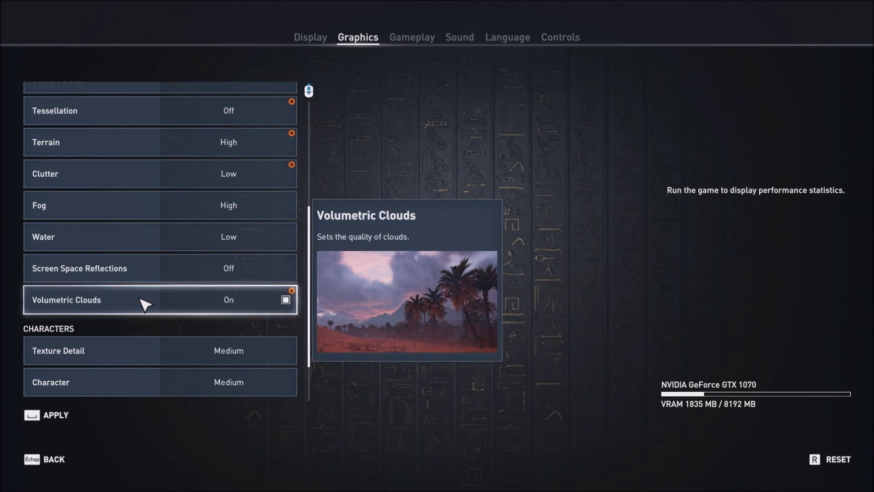
pyautogui.click(253, 302)
pyautogui.click(250, 302)
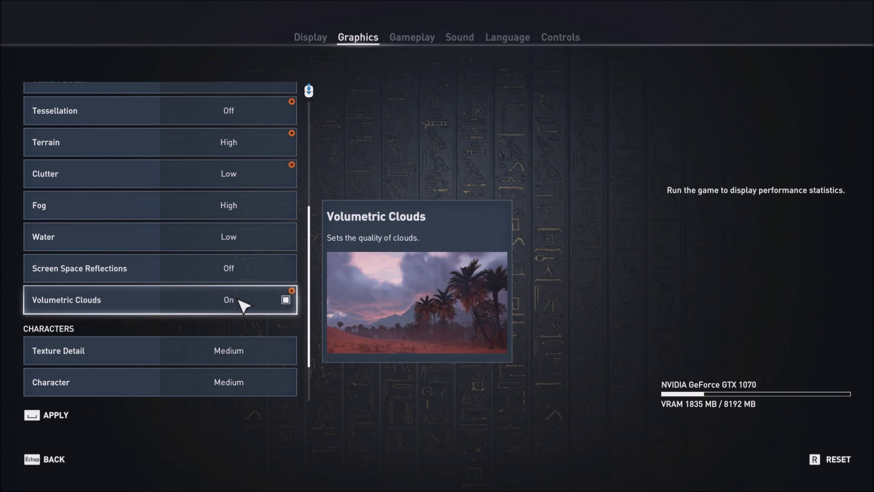
pyautogui.click(238, 300)
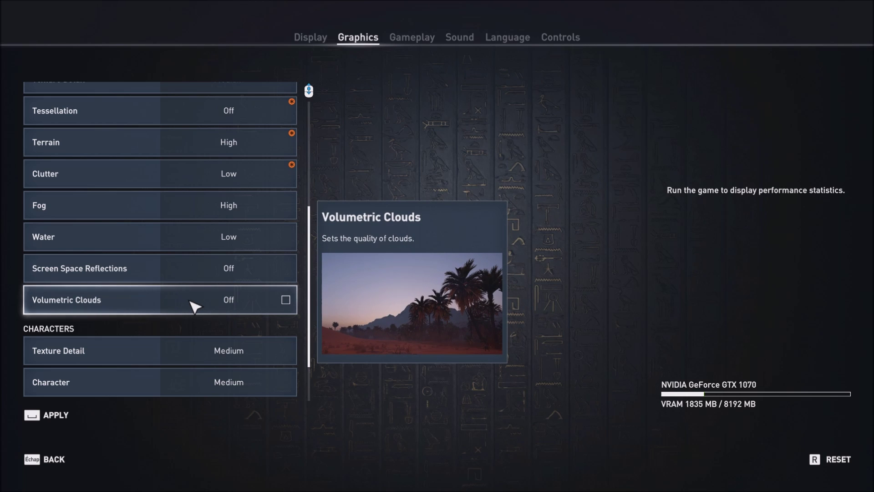
pyautogui.scroll(-2, 214, 303)
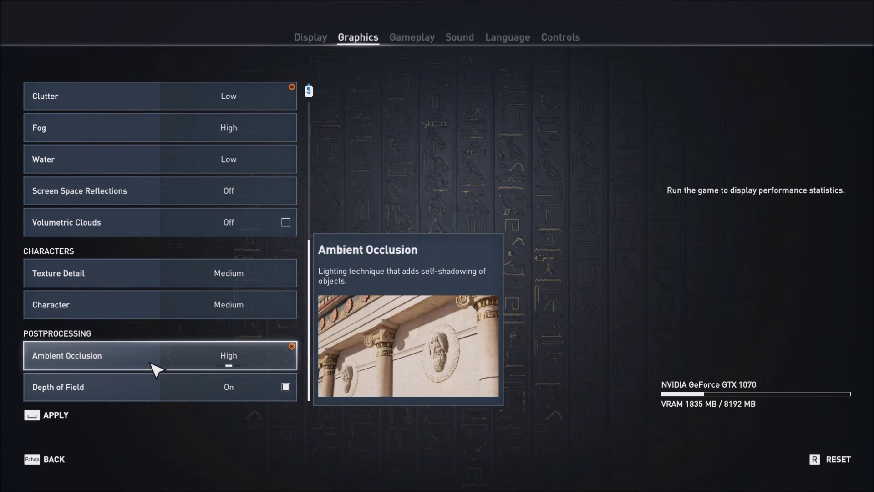
# Turn Ambient Occlusion and Depth of Field Off under Postprocessing
pyautogui.click(171, 357)
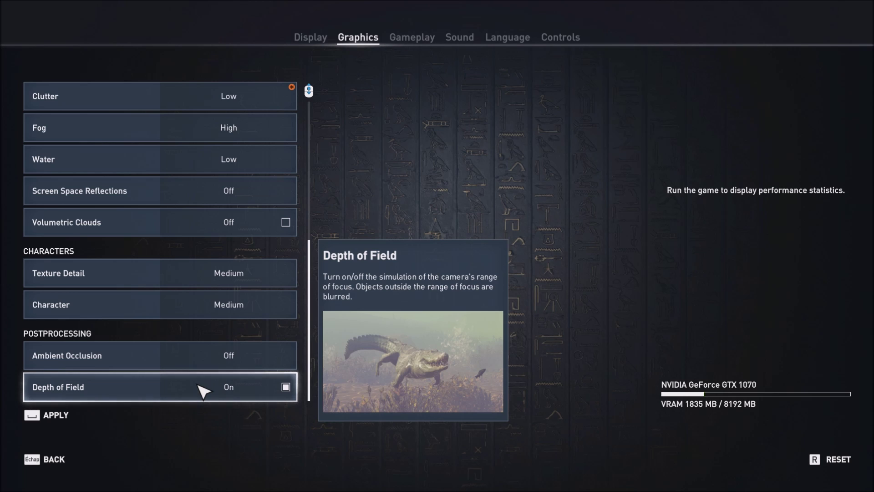
pyautogui.click(210, 391)
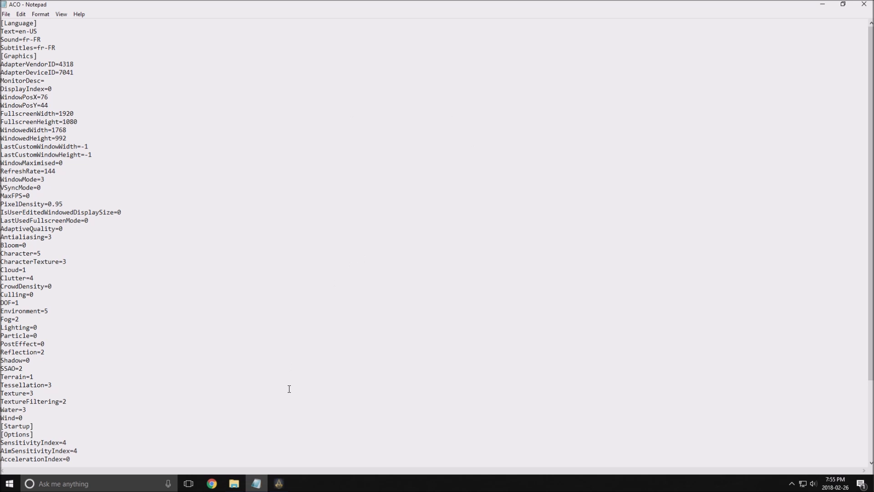
pyautogui.click(235, 484)
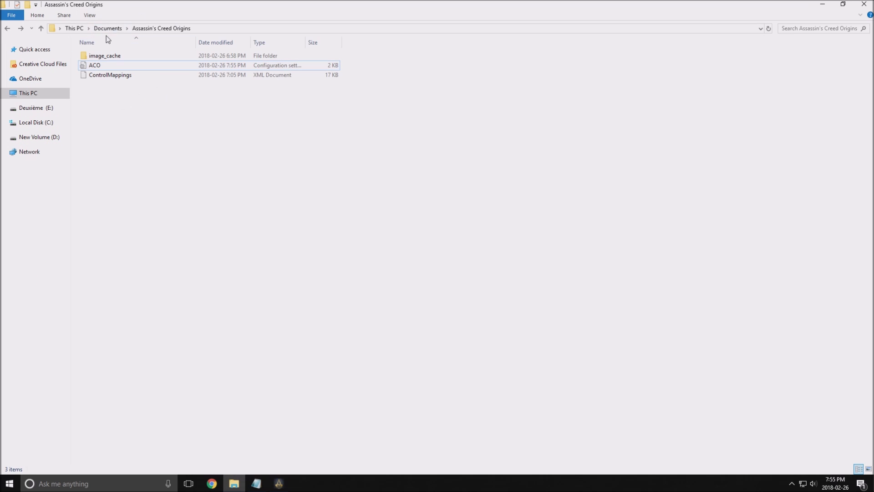
pyautogui.click(97, 66)
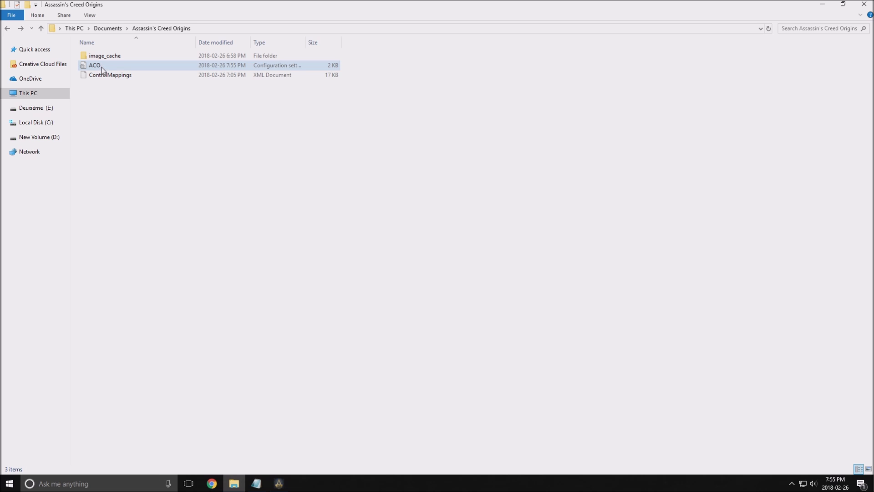
pyautogui.click(256, 485)
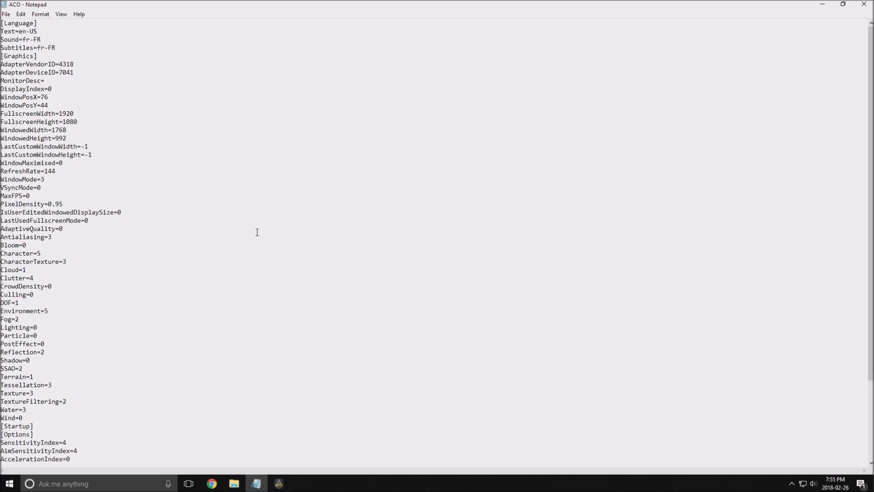
pyautogui.scroll(-4, 189, 195)
pyautogui.scroll(4, 211, 199)
pyautogui.scroll(-3, 154, 236)
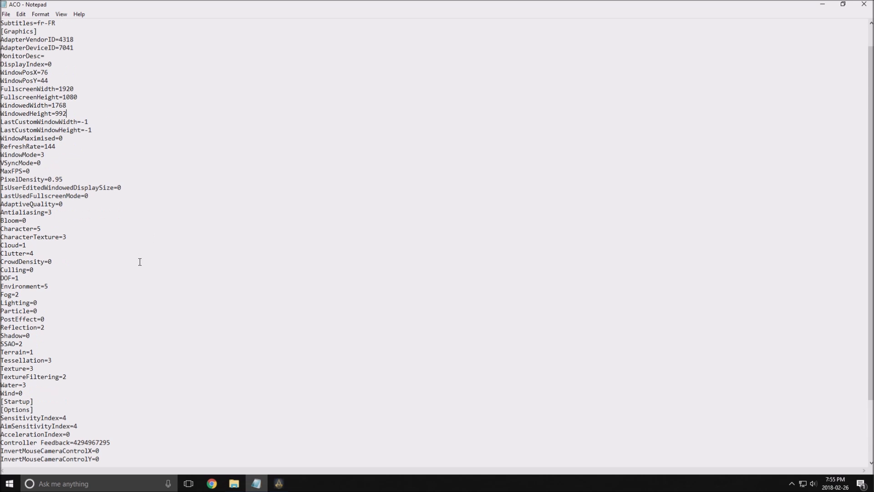
pyautogui.moveTo(32, 170); pyautogui.dragTo(1, 171)
pyautogui.write('Bloom=1')
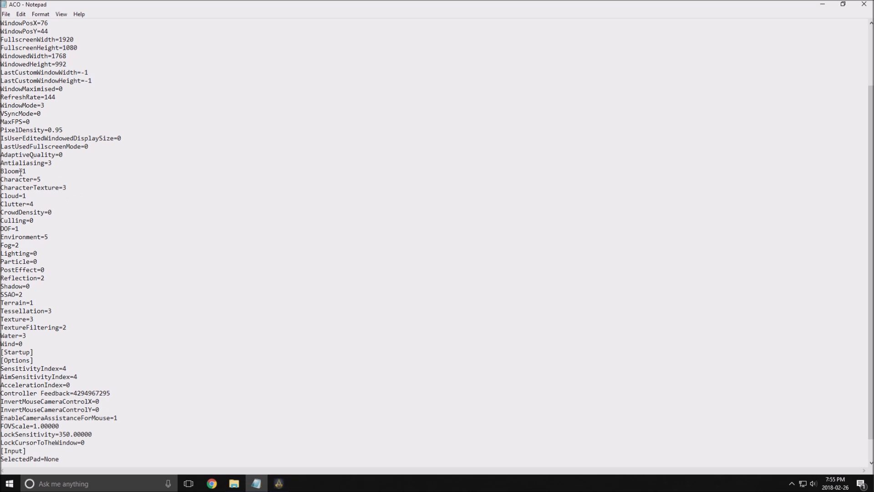
pyautogui.press('BackSpace')
pyautogui.write('0')
pyautogui.scroll(2, 104, 189)
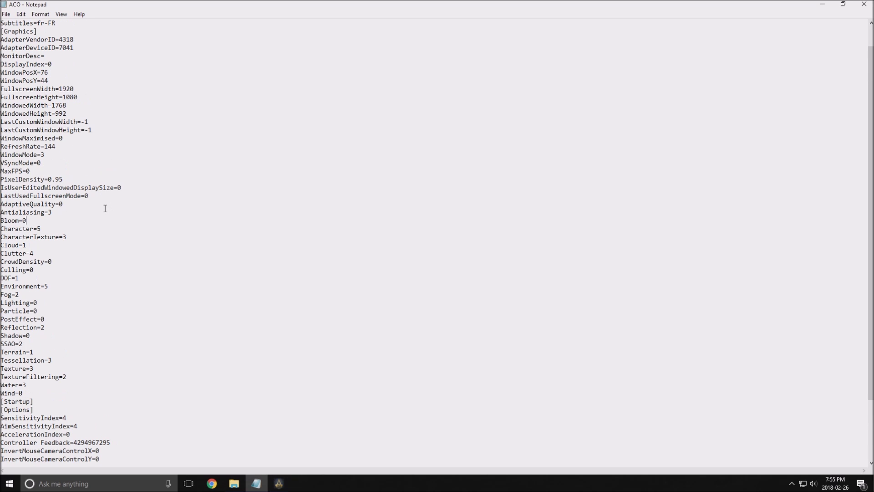
# Change TextureFiltering from 2 to 0 in ACO.ini
pyautogui.doubleClick(25, 220)
pyautogui.scroll(-2, 43, 269)
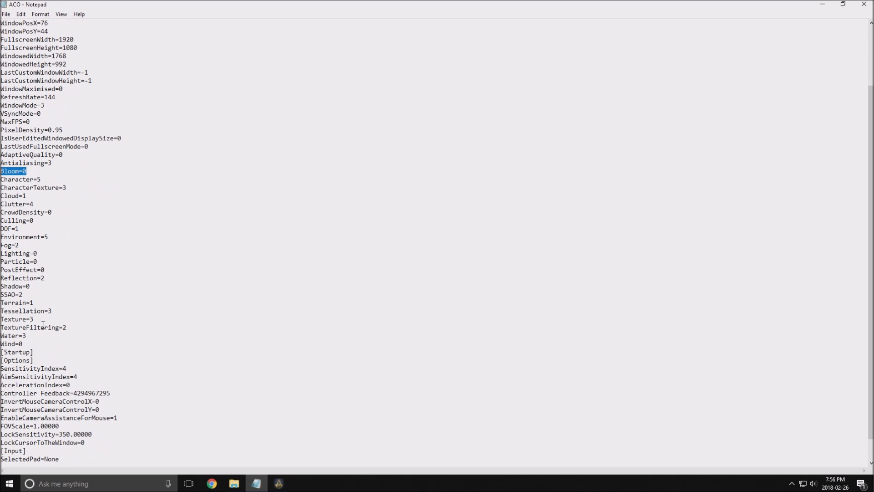
pyautogui.moveTo(19, 335); pyautogui.dragTo(1, 327)
pyautogui.click(85, 325)
pyautogui.press('BackSpace')
pyautogui.write('0')
pyautogui.moveTo(79, 324); pyautogui.dragTo(1, 327)
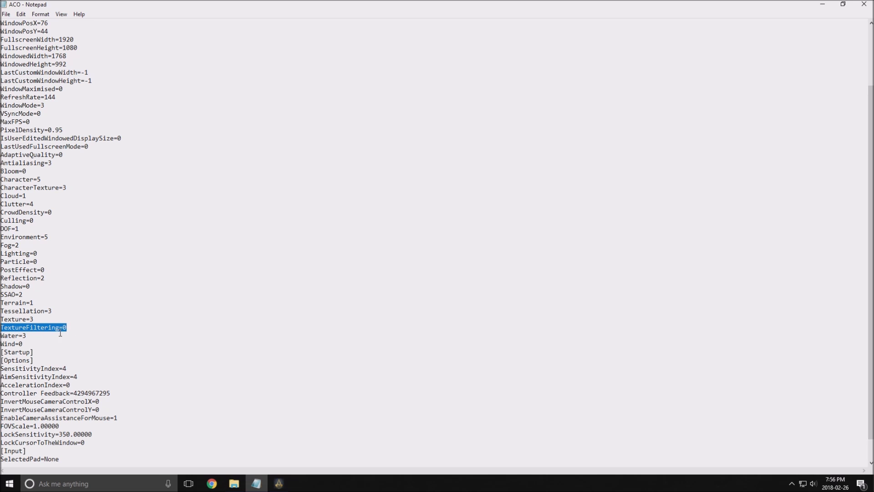
# Select the PixelDensity=0.95 line in the config file
pyautogui.scroll(3, 84, 331)
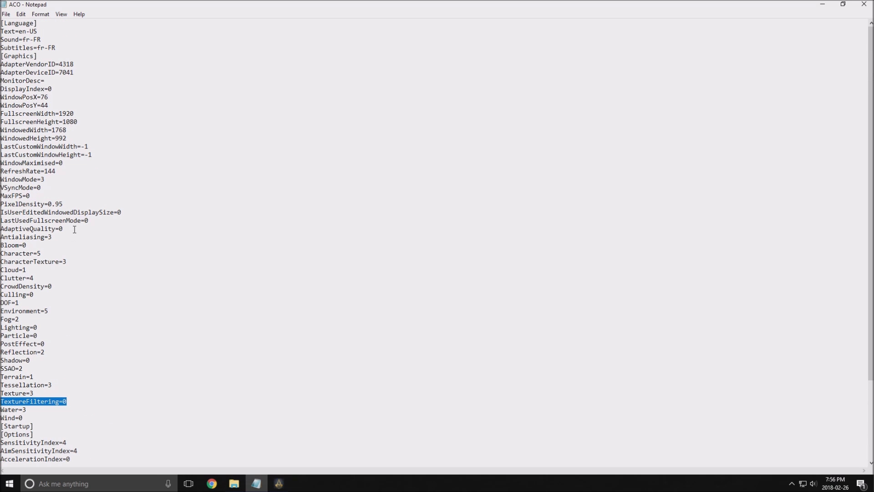
pyautogui.moveTo(5, 203)
pyautogui.mouseDown()
pyautogui.moveTo(65, 204)
pyautogui.moveTo(1, 203)
pyautogui.mouseUp()
pyautogui.click(78, 204)
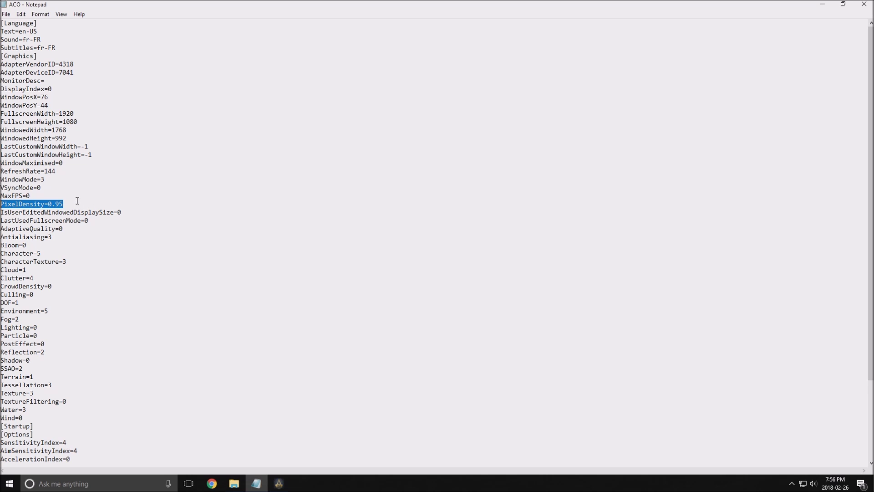
# Replace the PixelDensity value 0.95 with 0.4, removing a stray extra line
pyautogui.click(77, 200)
pyautogui.press('BackSpace')
pyautogui.press('BackSpace')
pyautogui.press('BackSpace')
pyautogui.press('BackSpace')
pyautogui.write('1.0')
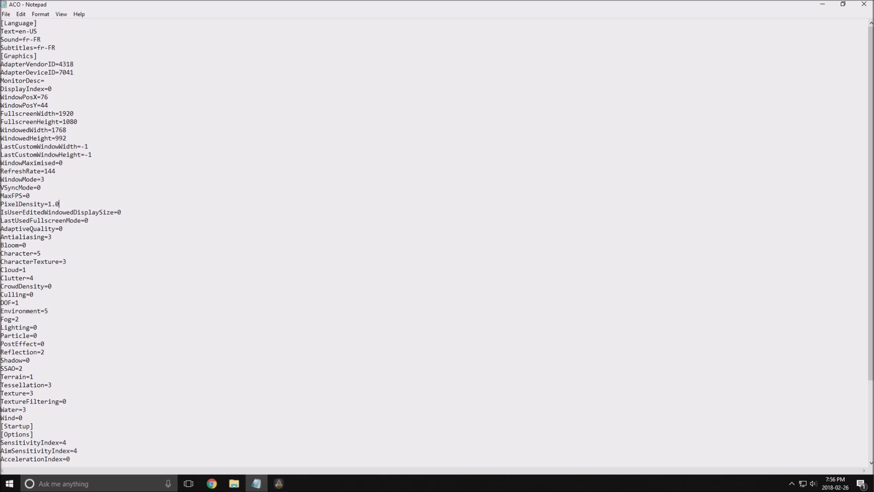
pyautogui.write('00')
pyautogui.moveTo(66, 204); pyautogui.dragTo(48, 205)
pyautogui.write('0.')
pyautogui.press('Return')
pyautogui.write('95')
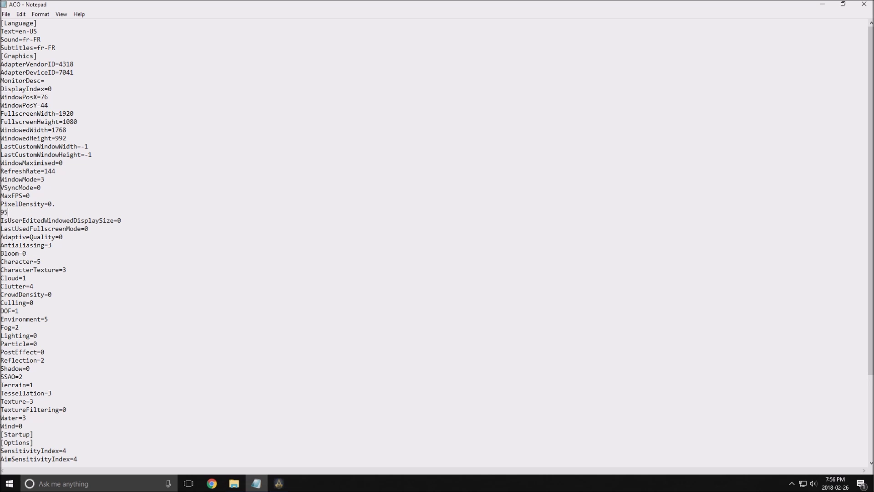
pyautogui.press('BackSpace')
pyautogui.press('BackSpace')
pyautogui.press('BackSpace')
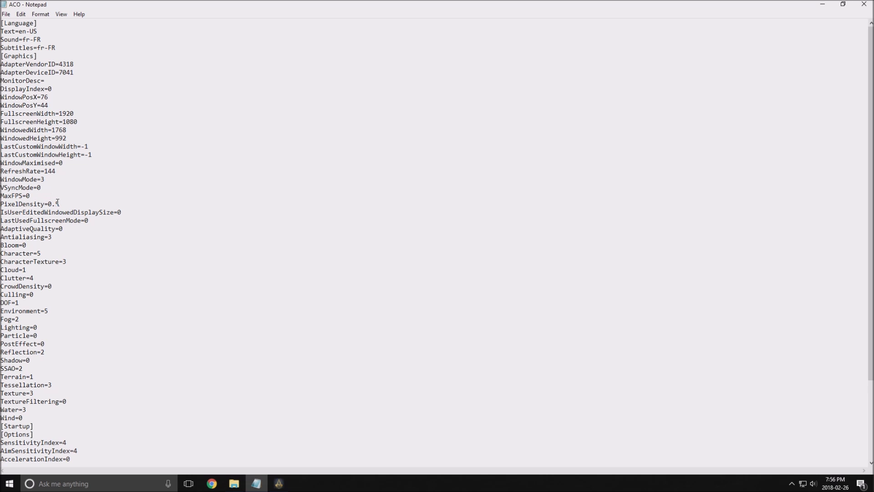
pyautogui.write('4')
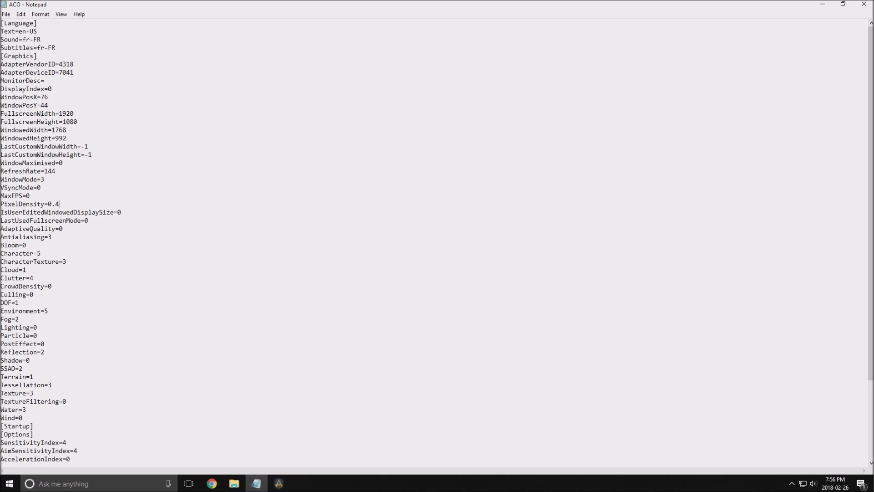